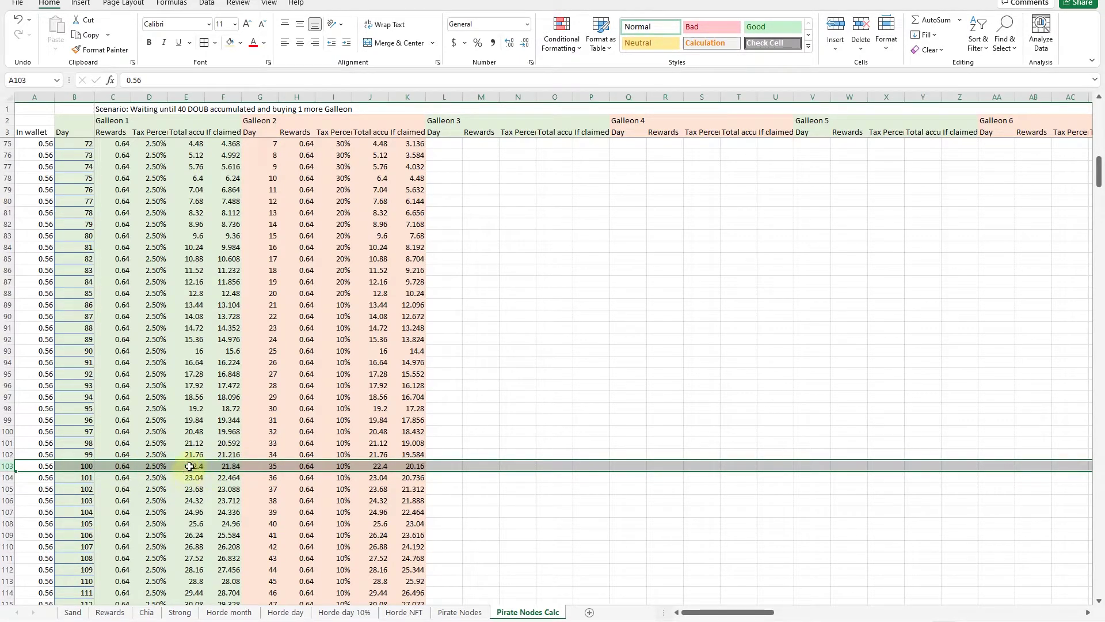
Examine the day-by-day rewards, tax and new Galleon purchases in the scenario of waiting until 40 DOUB accumulated.
scroll(207, 432, "down", 1)
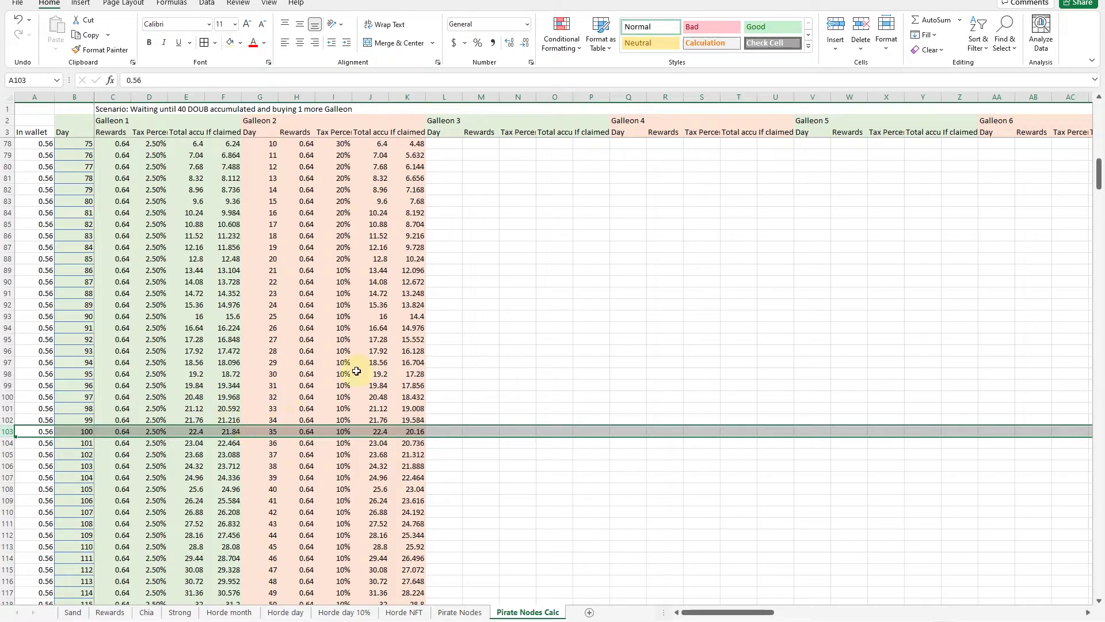
scroll(357, 371, "up", 20)
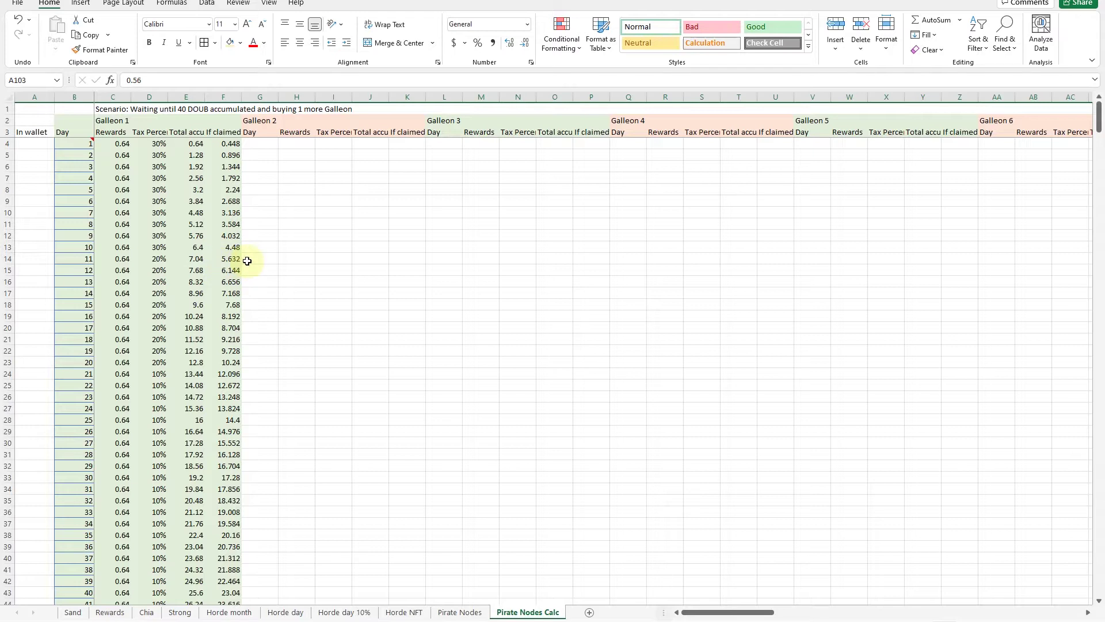
scroll(247, 261, "down", 3)
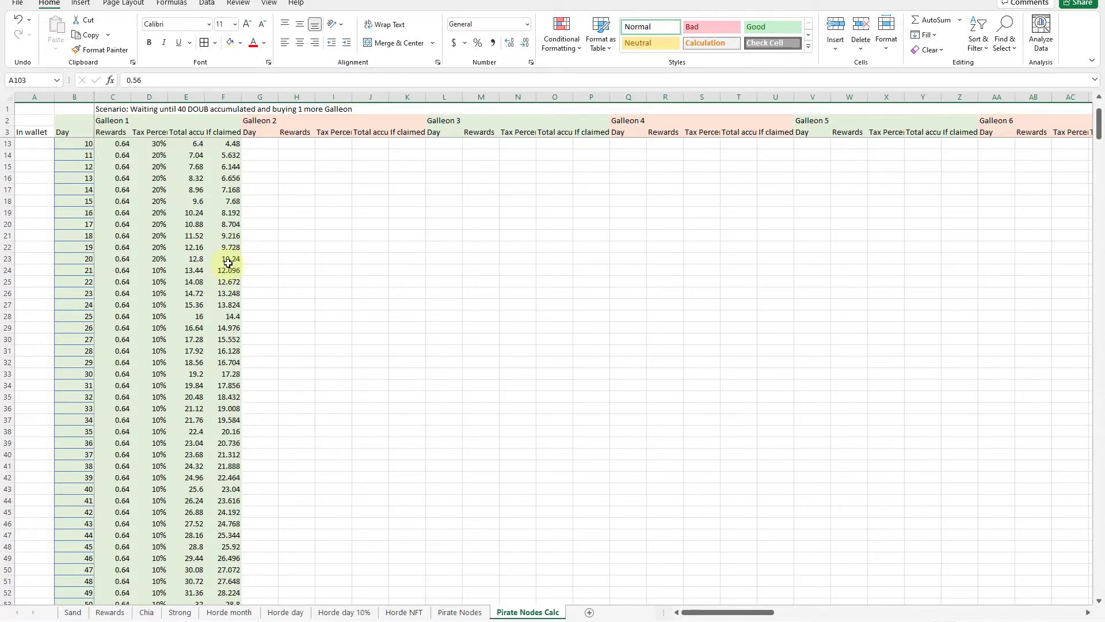
scroll(184, 263, "down", 11)
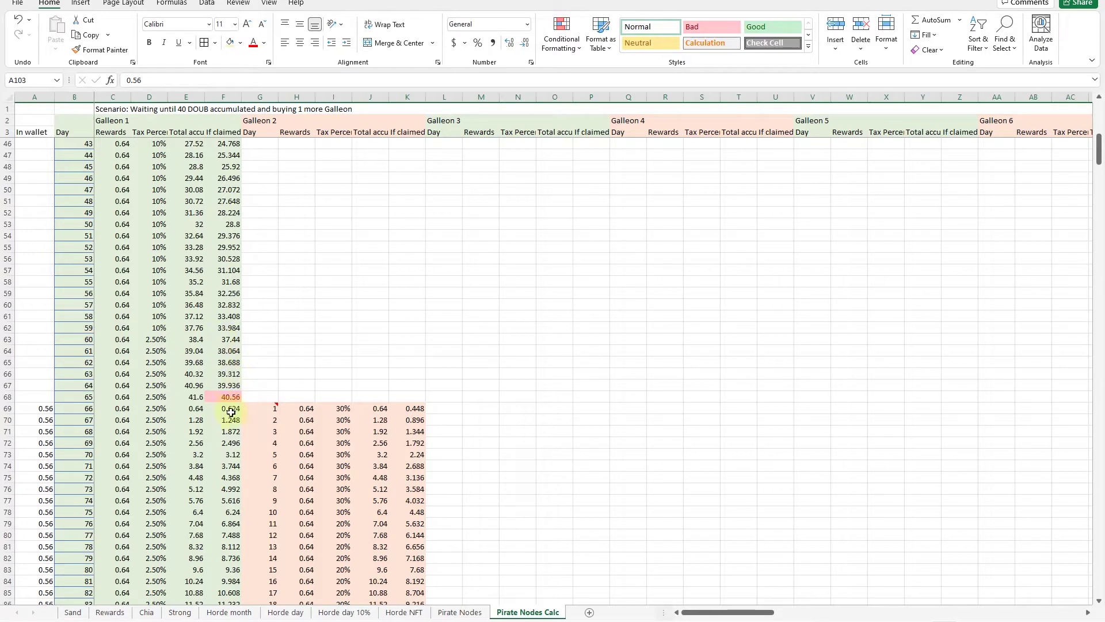
scroll(266, 378, "down", 2)
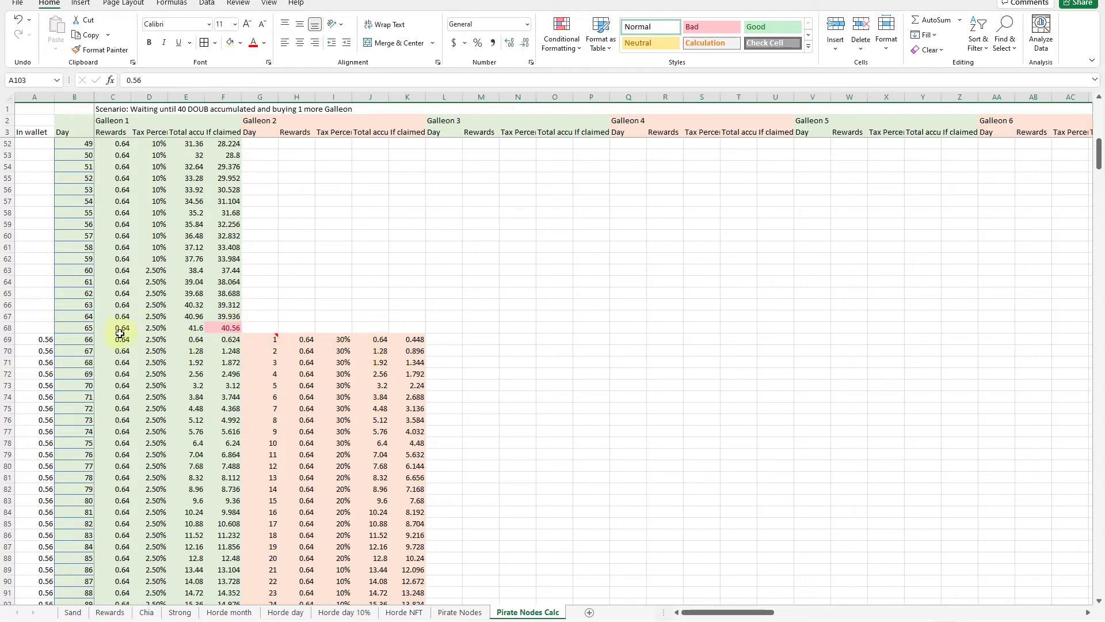
scroll(318, 360, "down", 19)
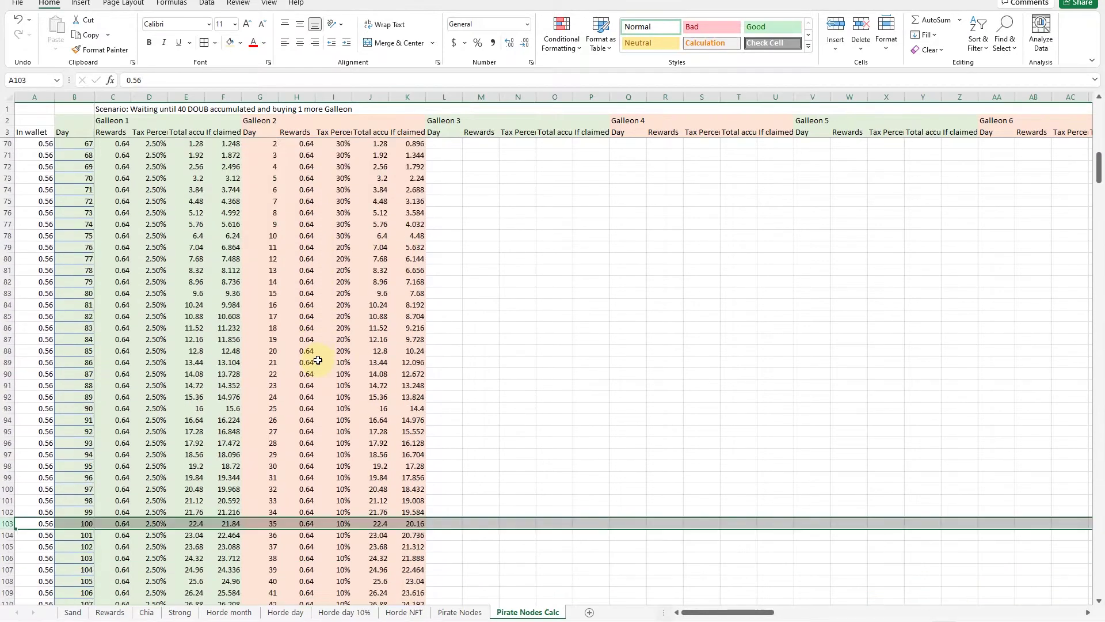
scroll(243, 329, "up", 2)
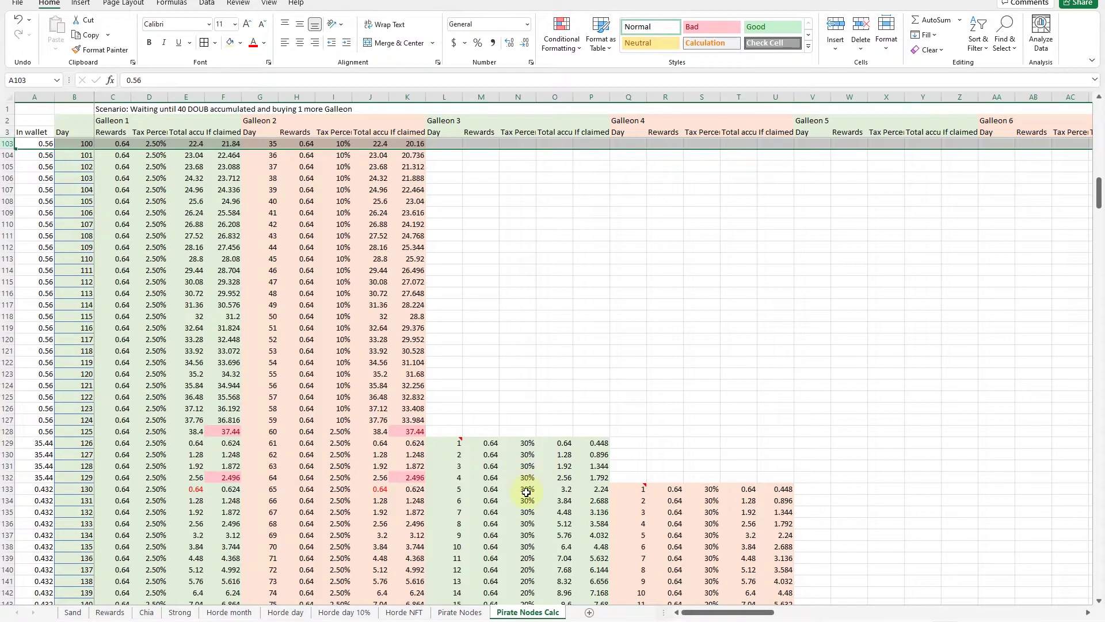
scroll(527, 486, "down", 2)
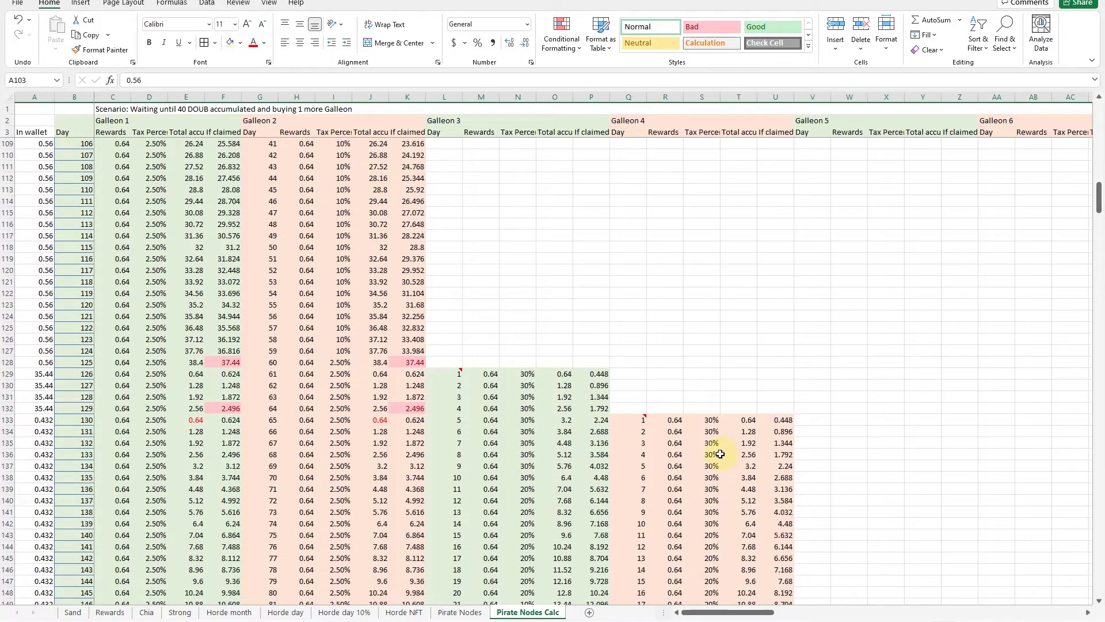
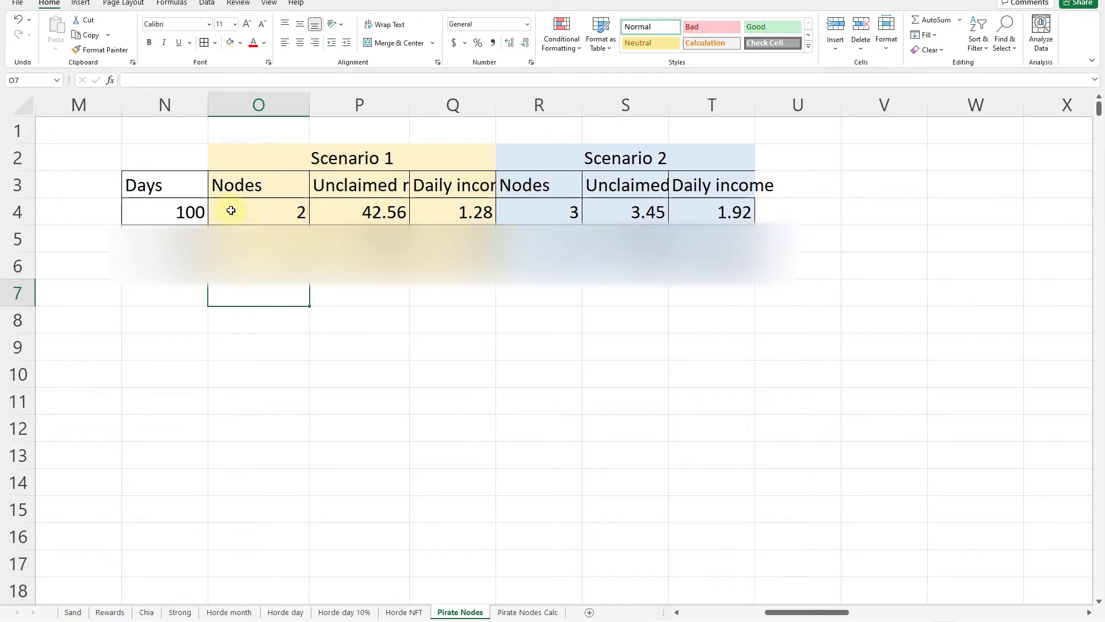
Compare nodes, unclaimed rewards and daily income of Scenario 1 and Scenario 2 at 100 days on the Pirate Nodes sheet.
left_click(228, 210)
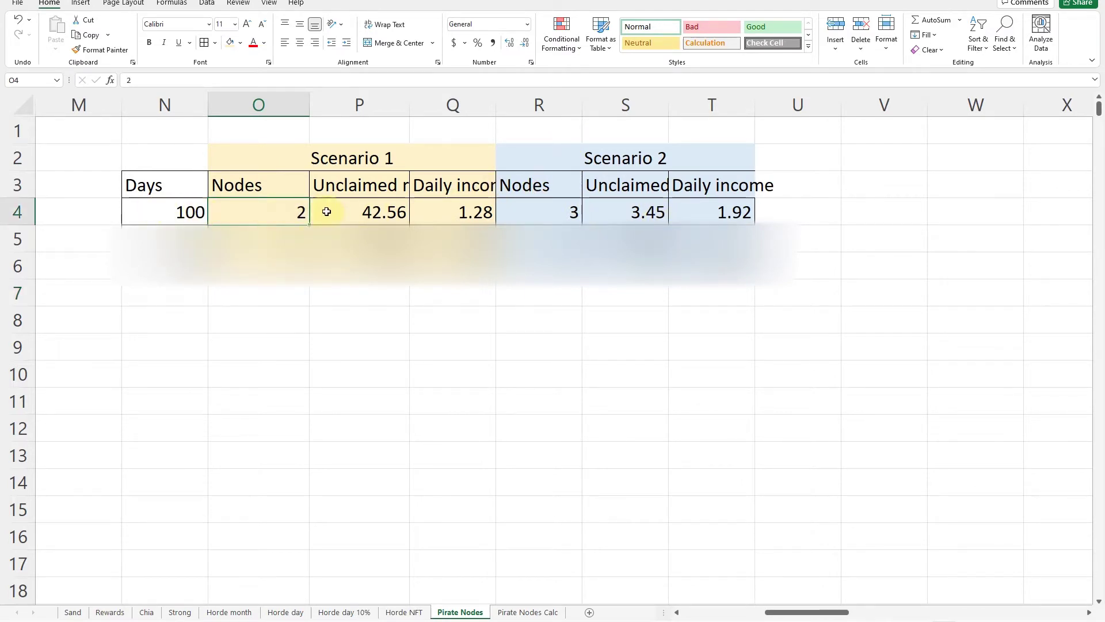
left_click(372, 216)
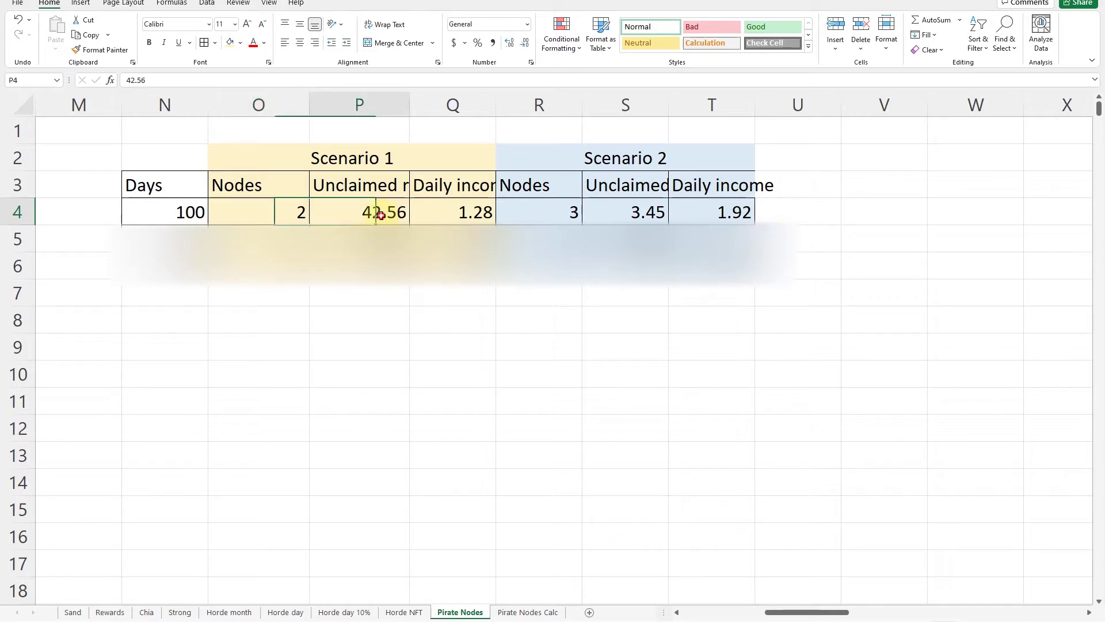
left_click(285, 215)
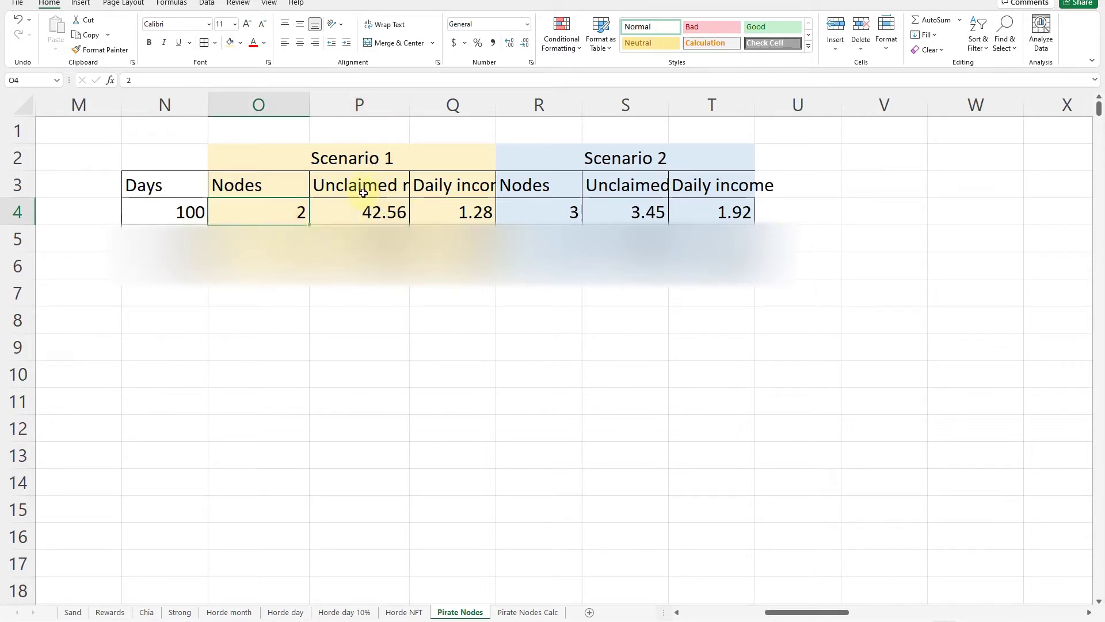
left_click(364, 212)
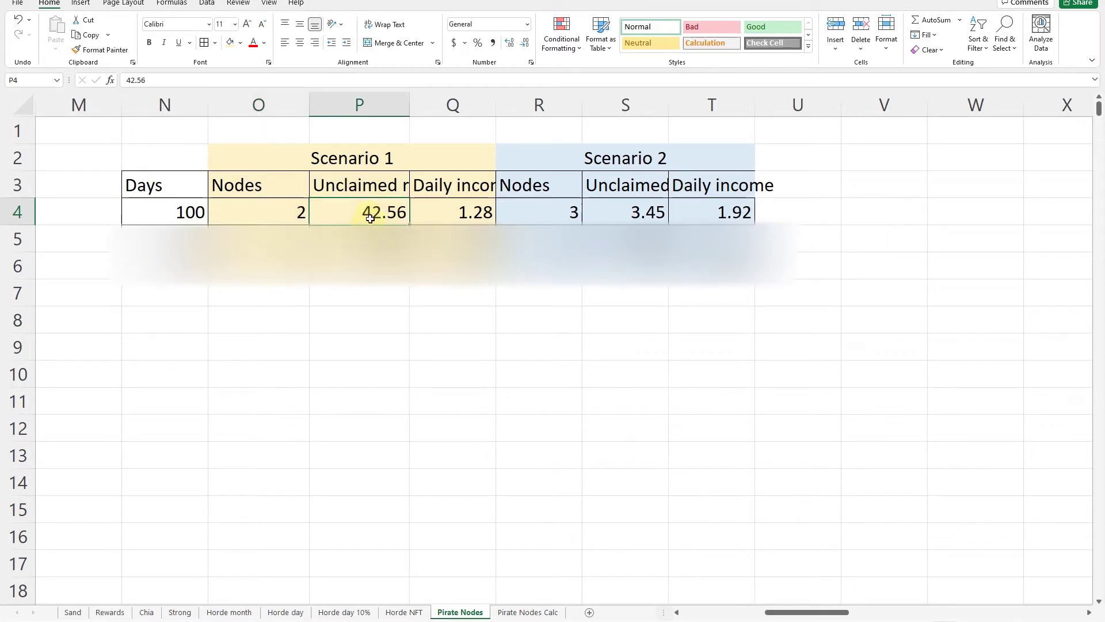
left_click(453, 213)
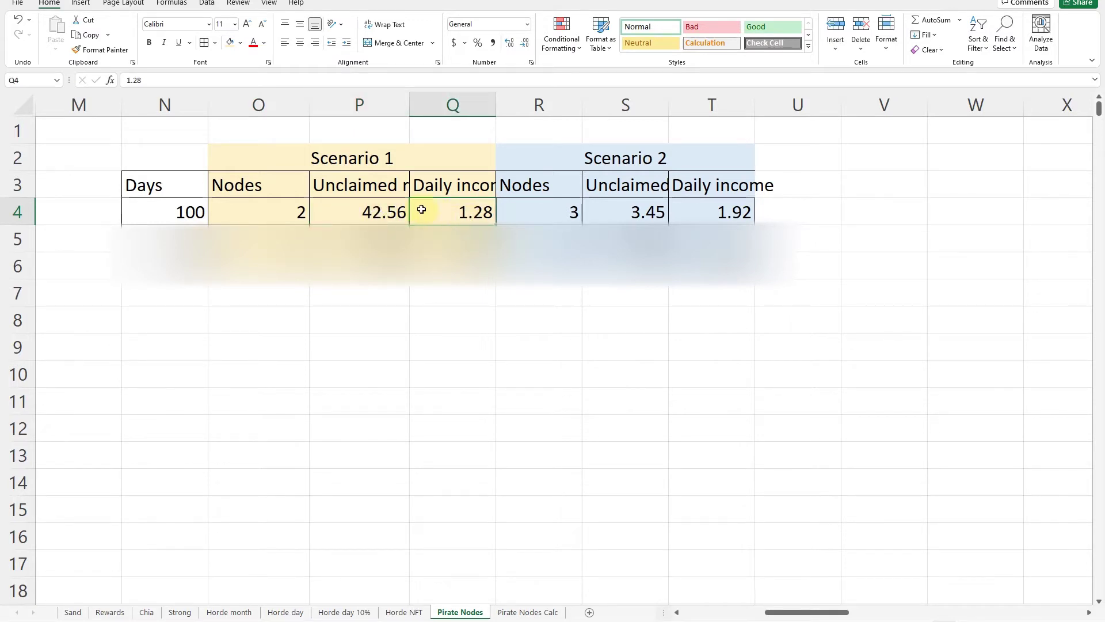
left_click(499, 221)
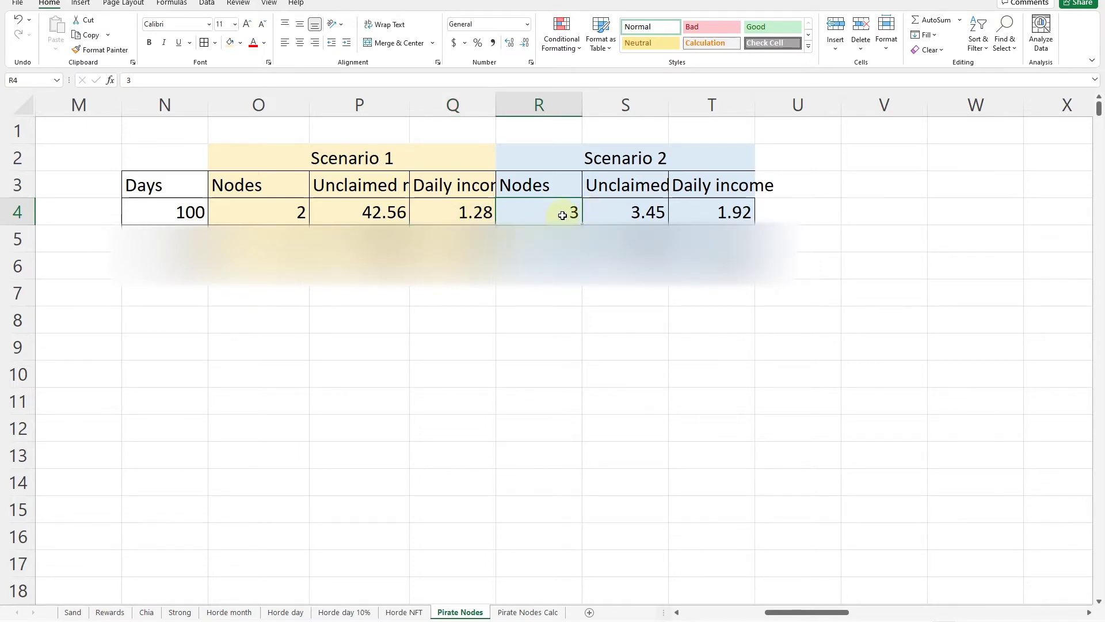
left_click(623, 214)
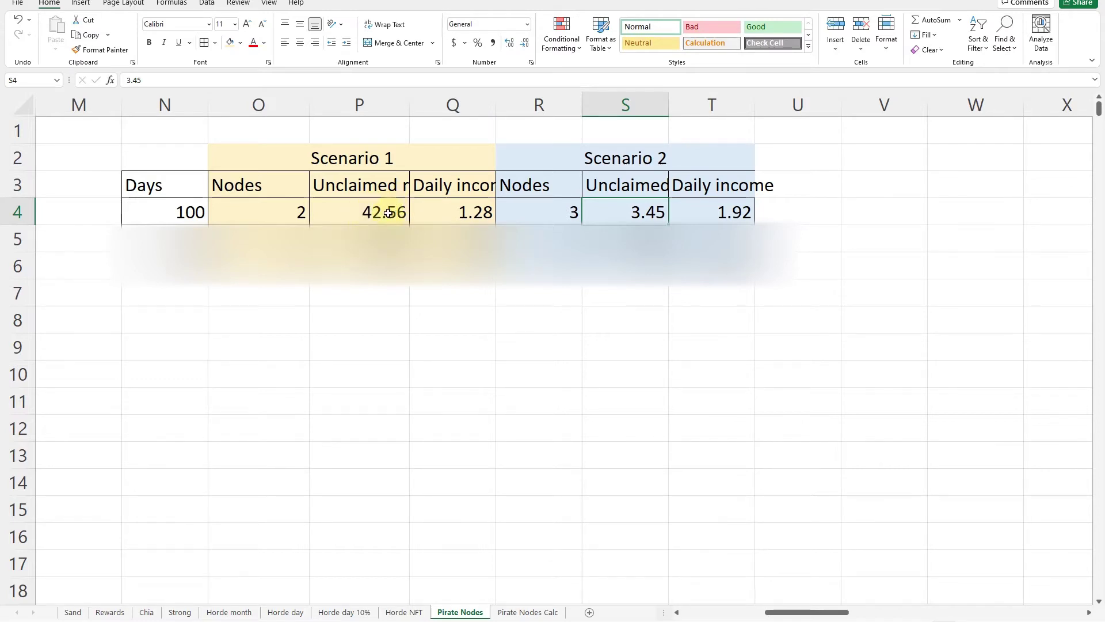
left_click_drag(284, 214, 679, 214)
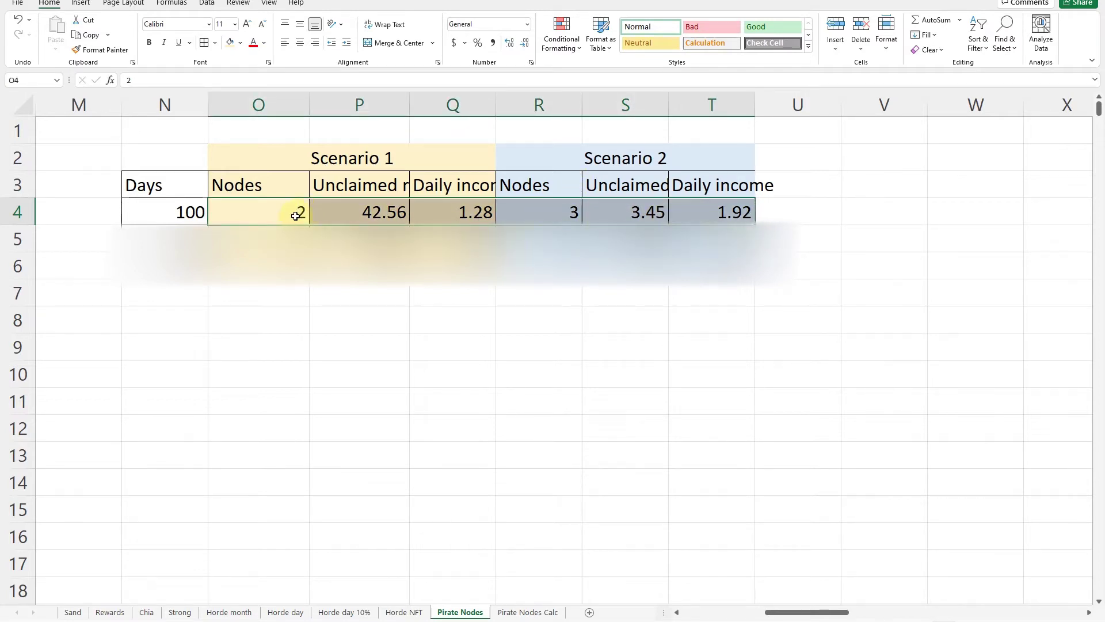
left_click(371, 213)
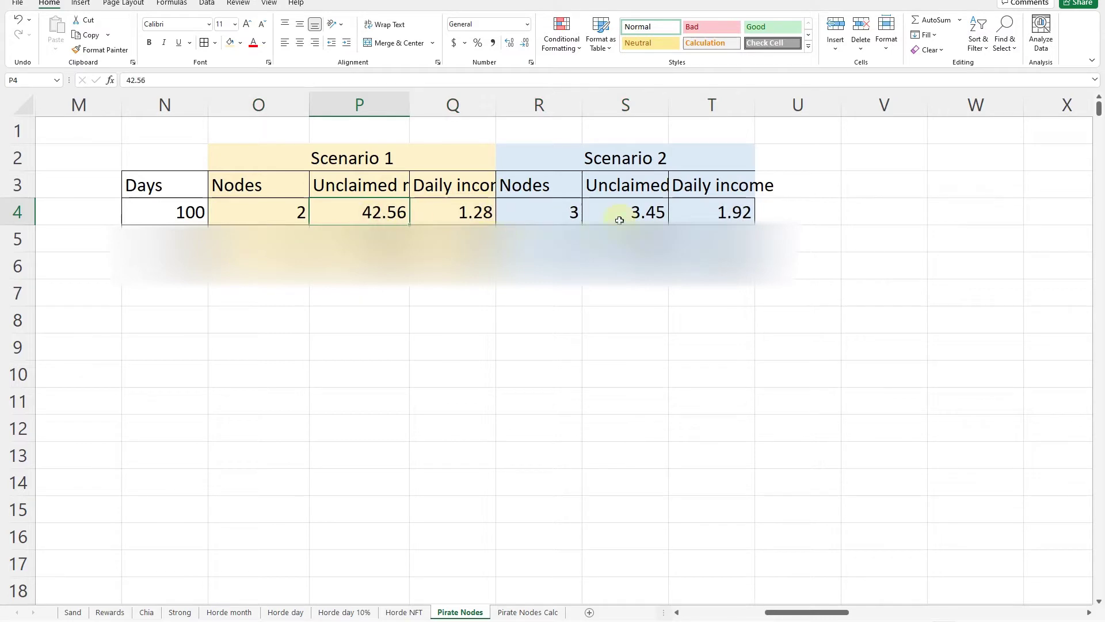
Examine the rows around day 100 of the "Buying Galeon then possible" scenario on the Pirate Nodes Calc sheet.
key("ctrl+Page_Down")
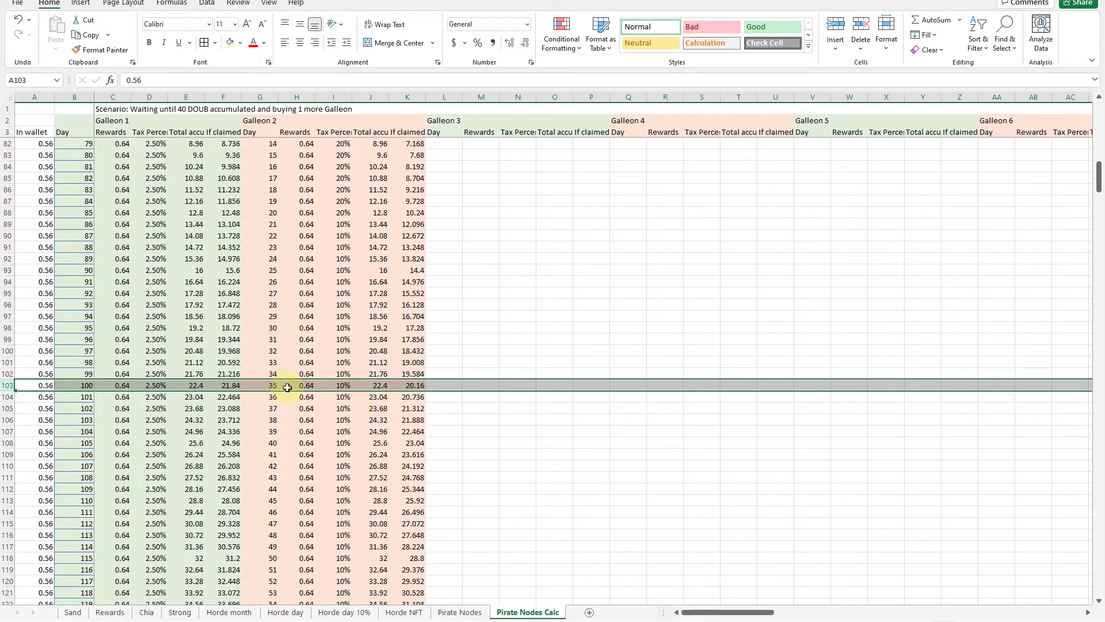
scroll(375, 393, "right", 10)
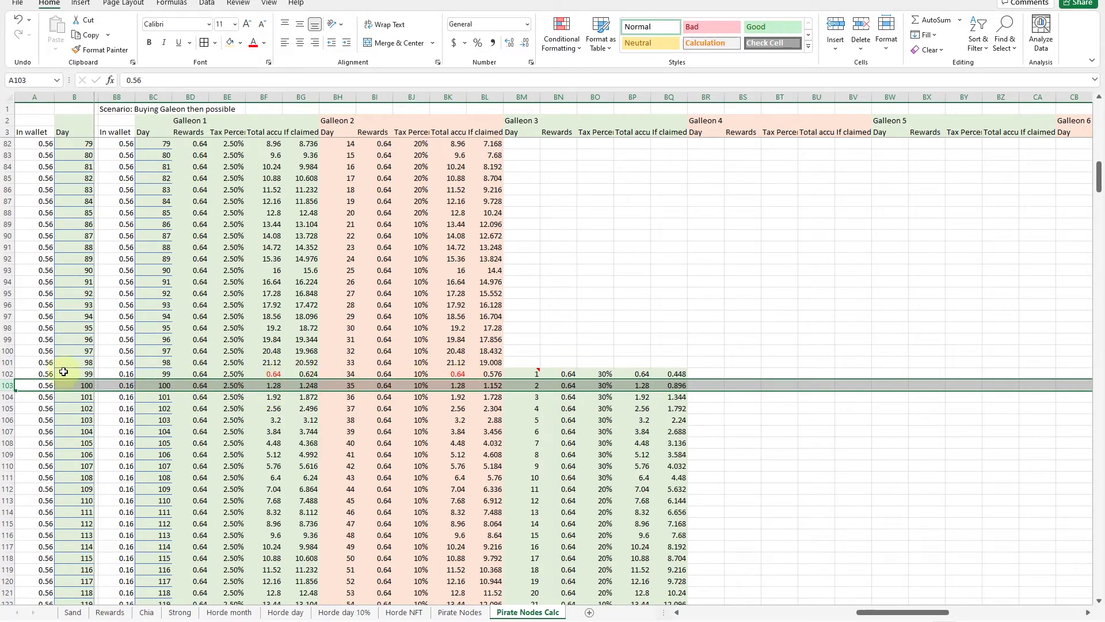
scroll(121, 385, "left", 3)
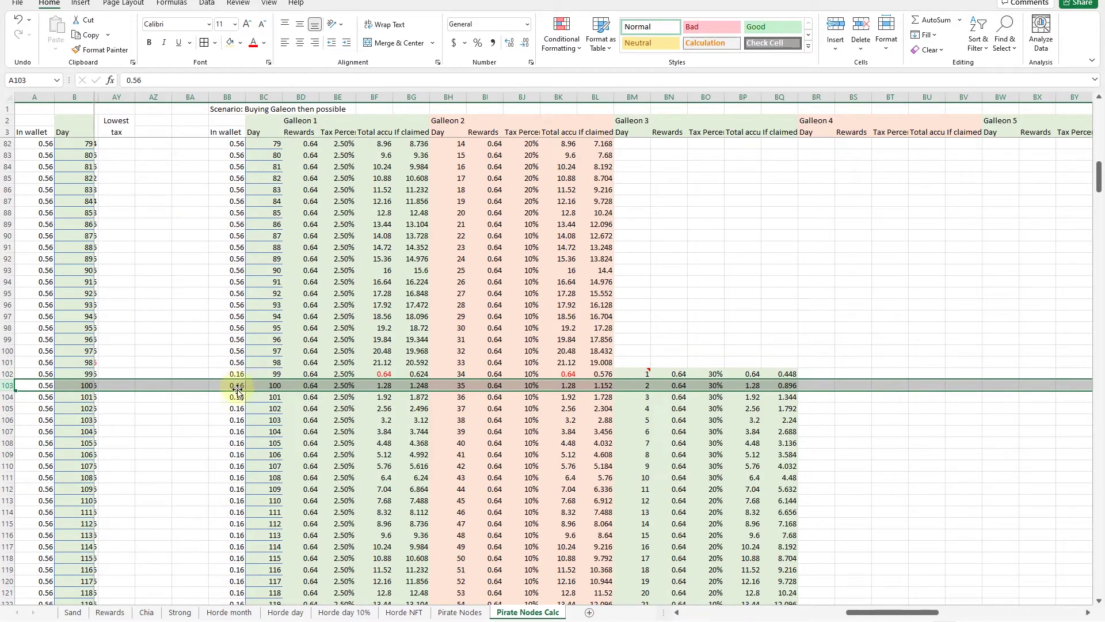
scroll(249, 388, "right", 3)
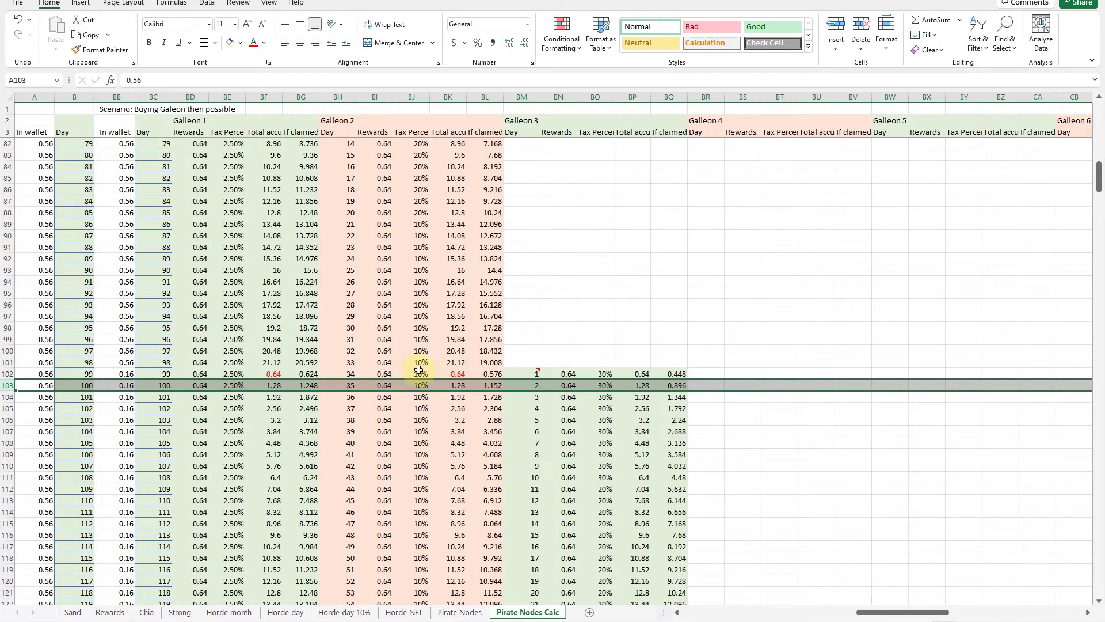
Return to the Pirate Nodes sheet and compare both scenarios' nodes, unclaimed rewards and daily income at 150 days.
key("ctrl+Page_Up")
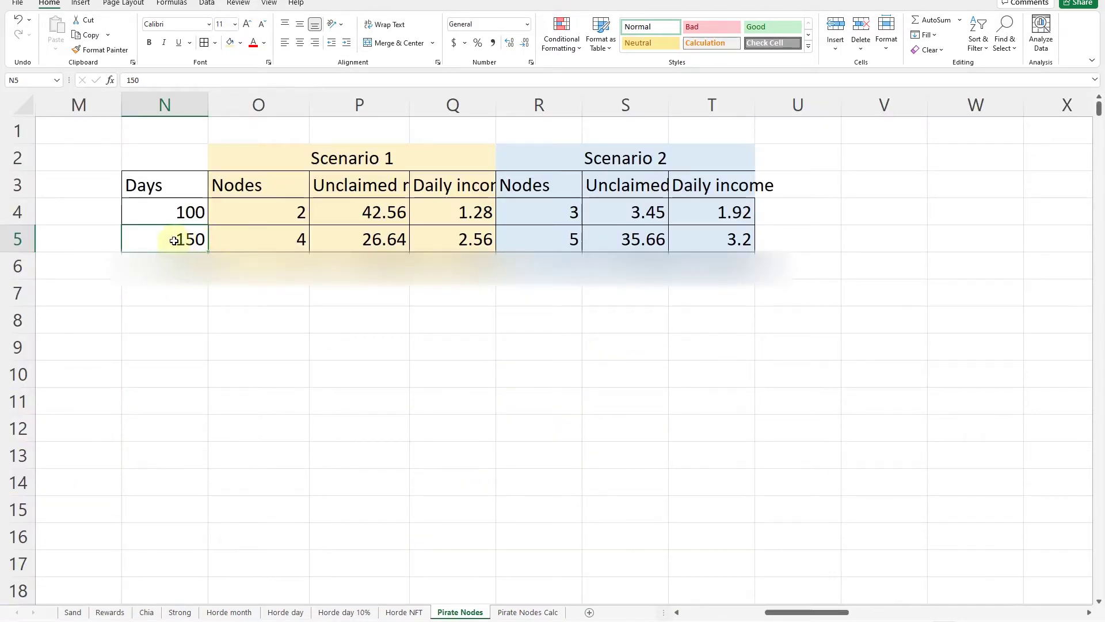
left_click(261, 240)
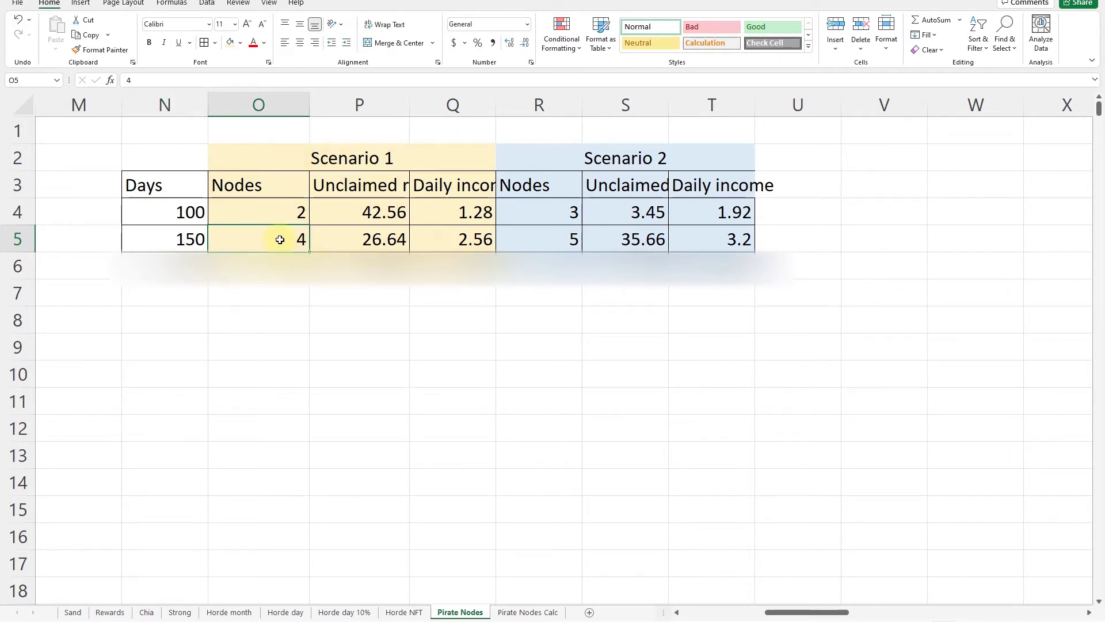
left_click(340, 242)
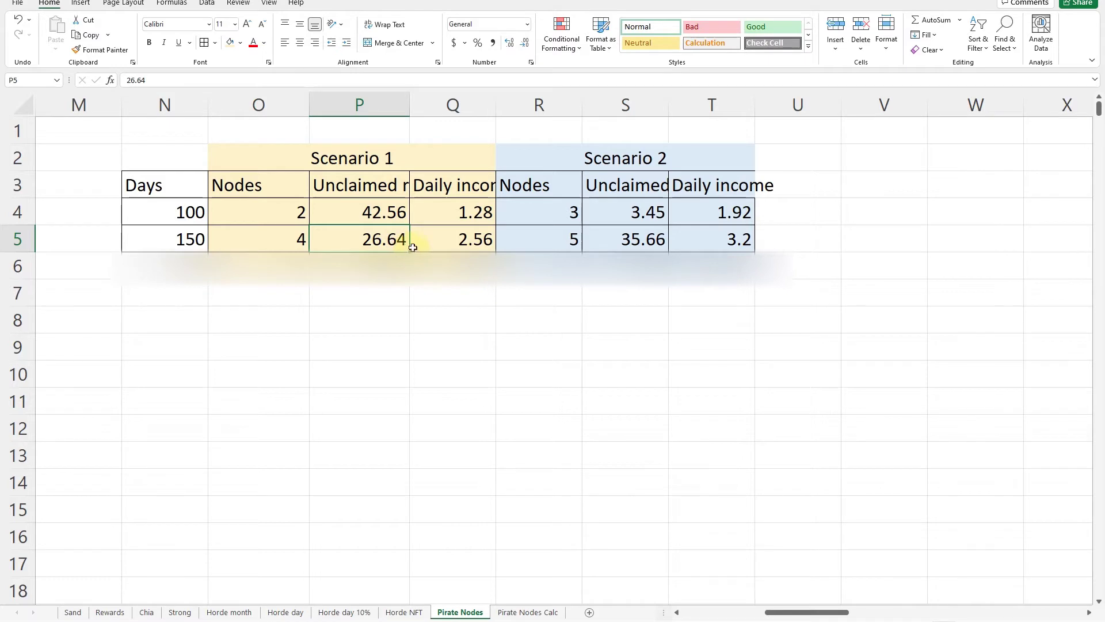
left_click(444, 248)
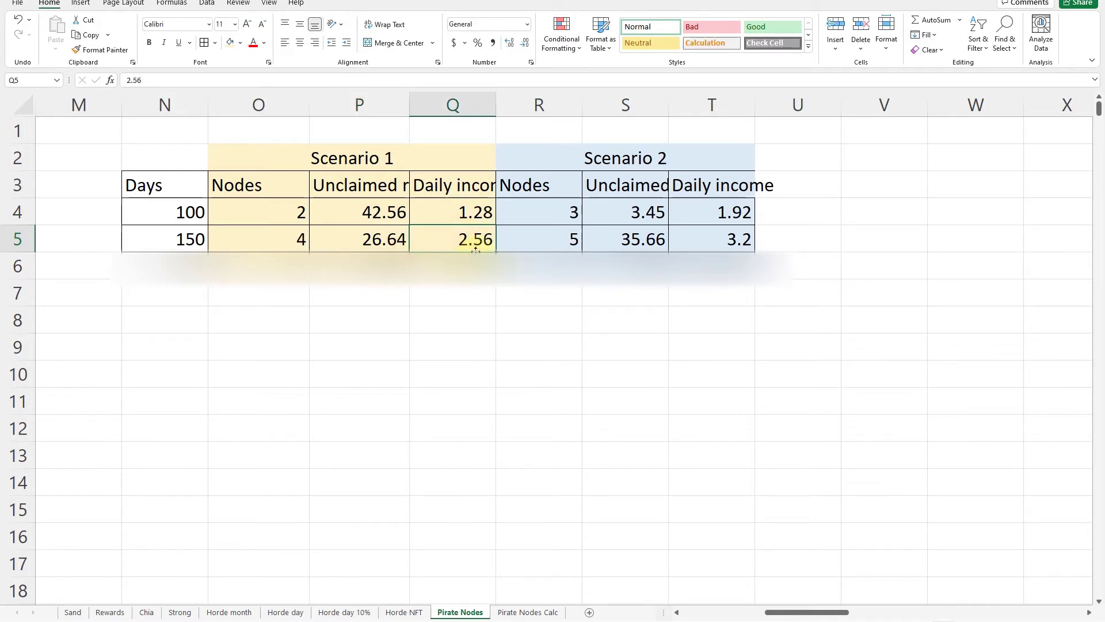
left_click(526, 240)
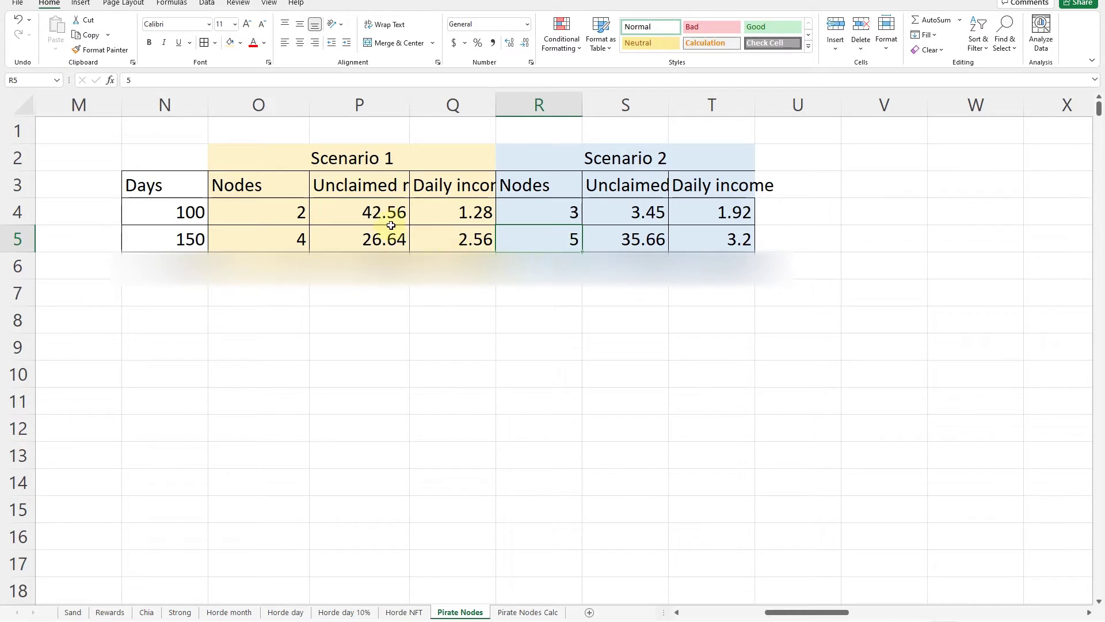
left_click(623, 242)
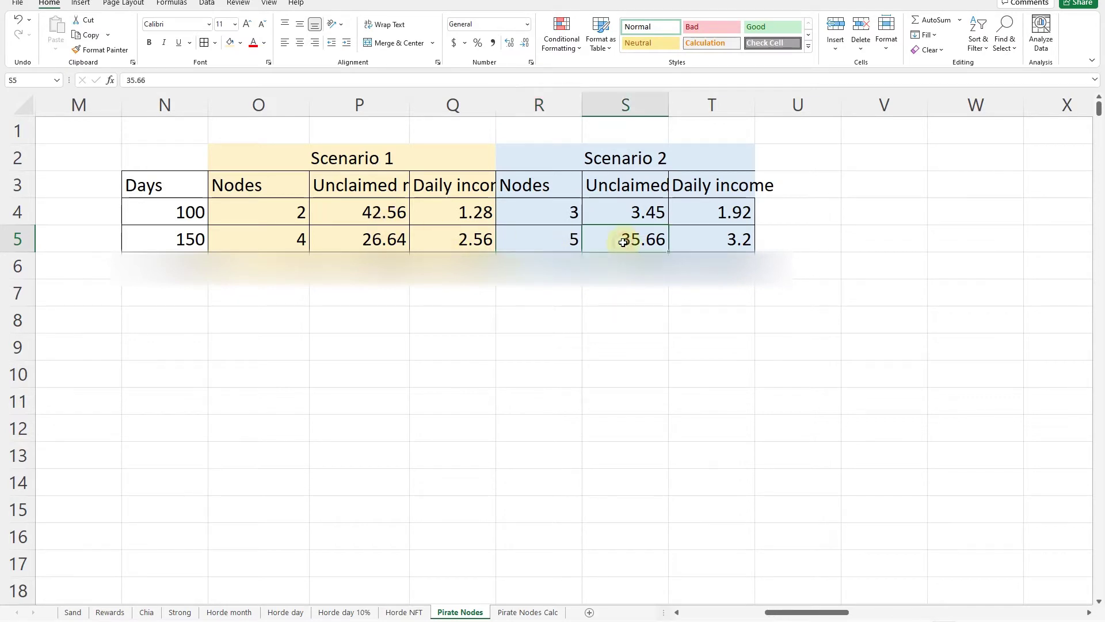
left_click(706, 236)
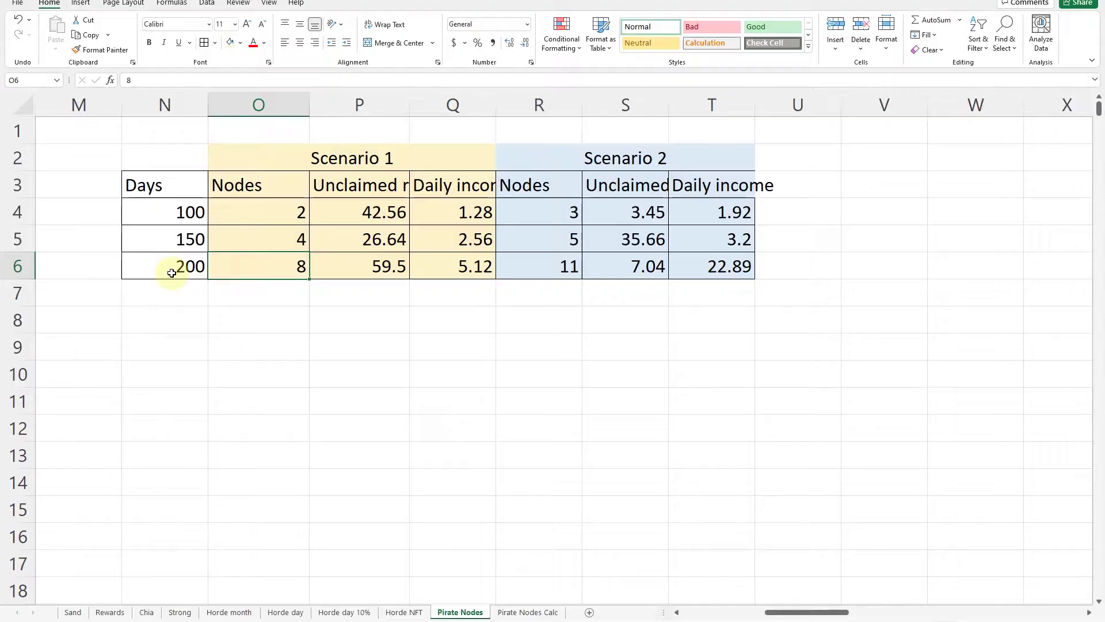
Compare both scenarios' nodes, unclaimed rewards and daily income in the 200-day row of the summary table.
left_click(171, 274)
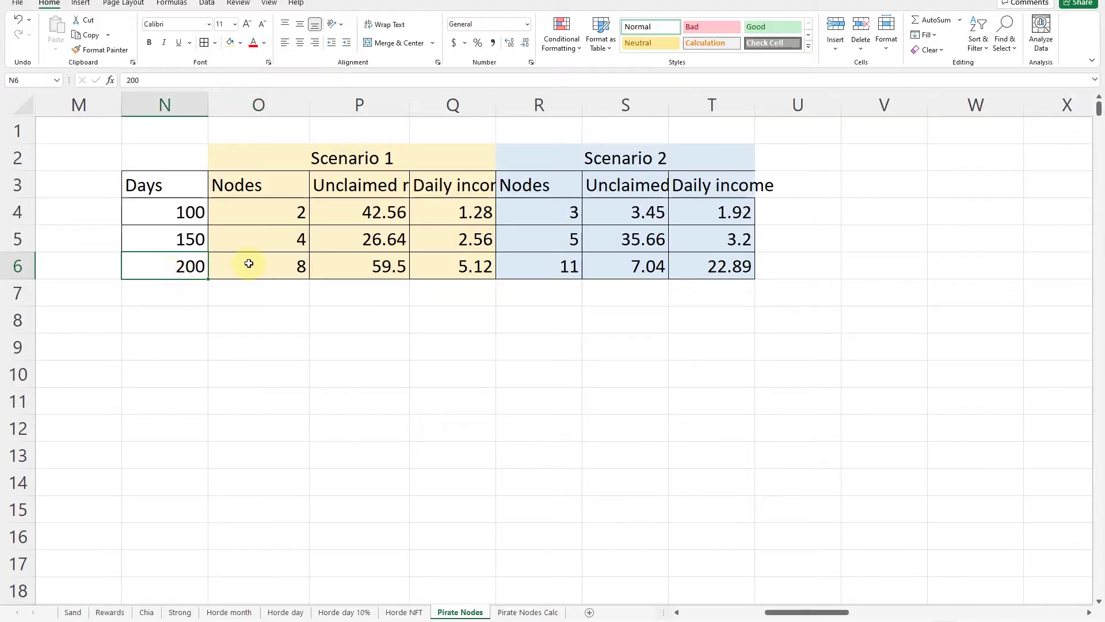
left_click(249, 273)
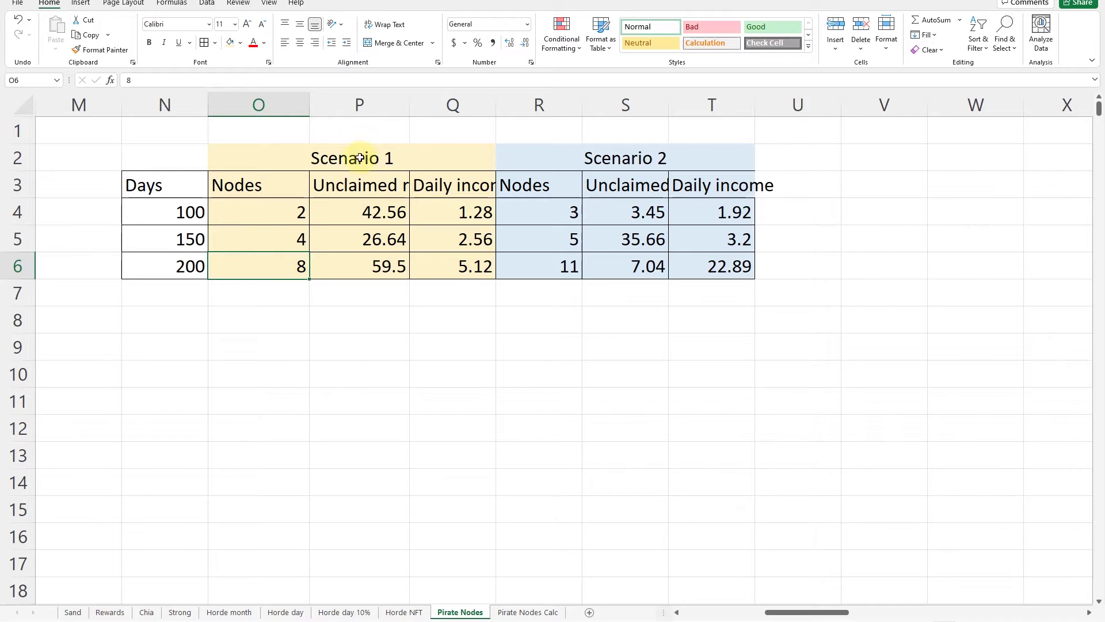
left_click(358, 267)
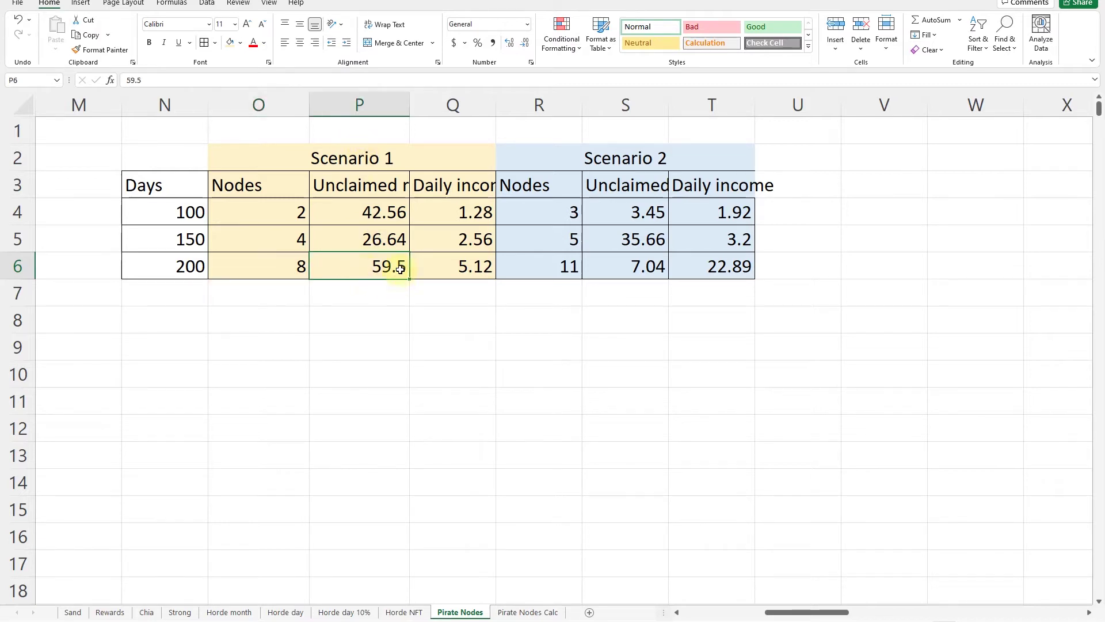
left_click(443, 269)
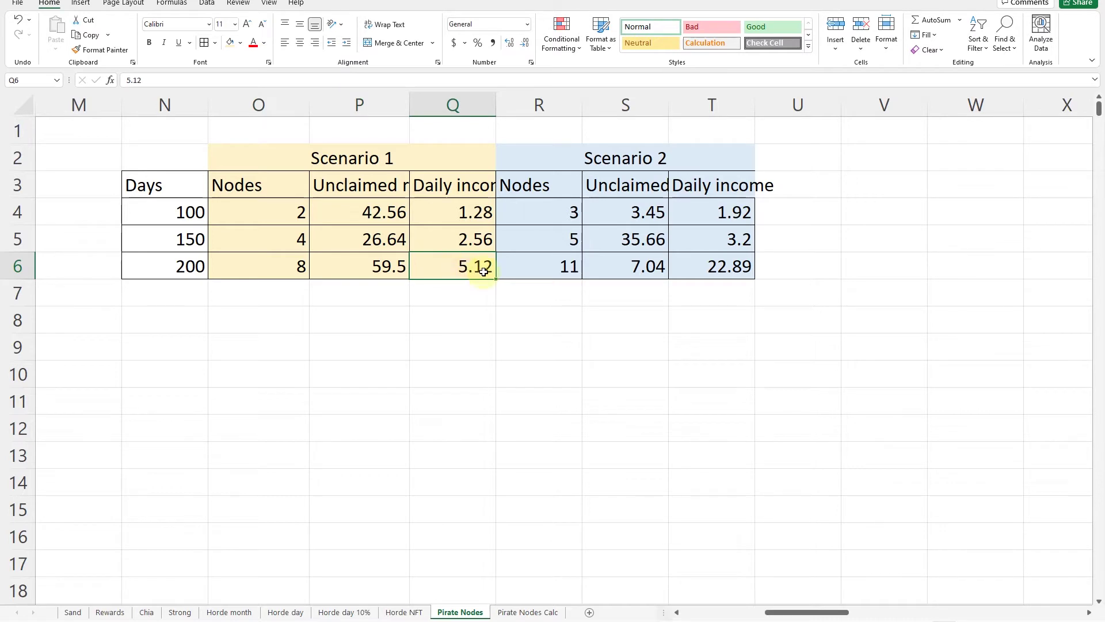
left_click(544, 267)
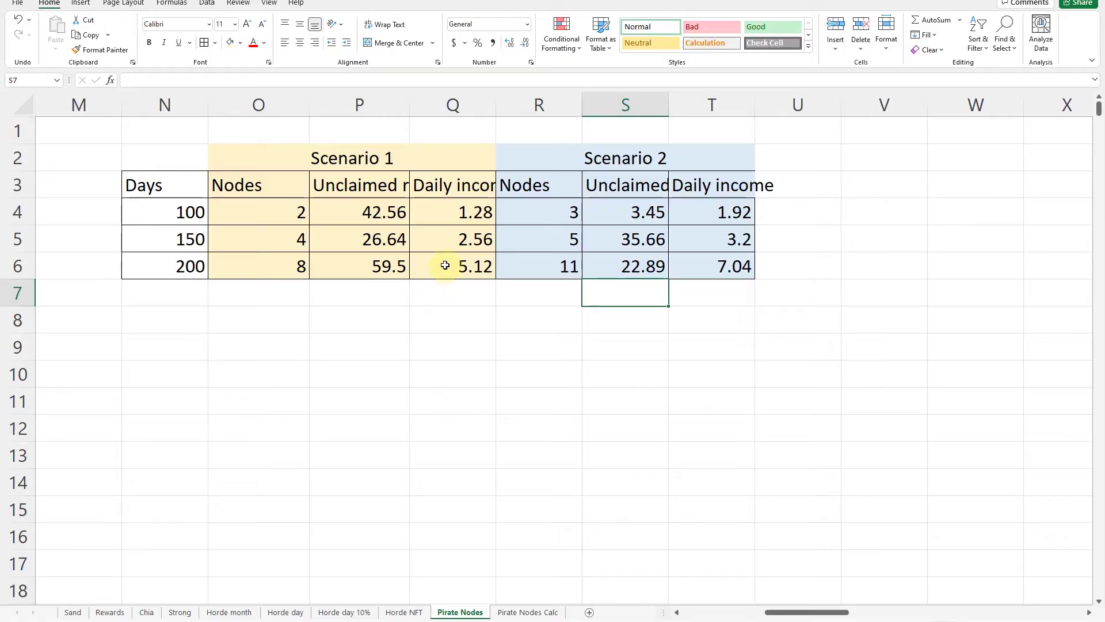
left_click(710, 266)
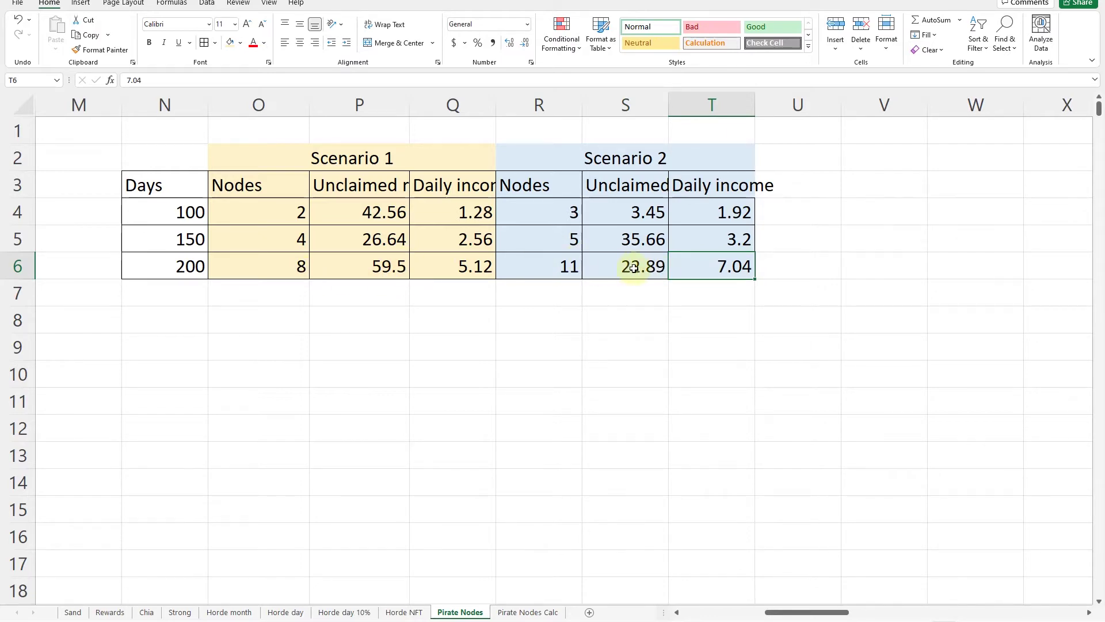
On the Pirate Nodes Calc sheet, examine each Galleon's day-200 figures in the scenario of waiting until 40 DOUB accumulated.
left_click(546, 613)
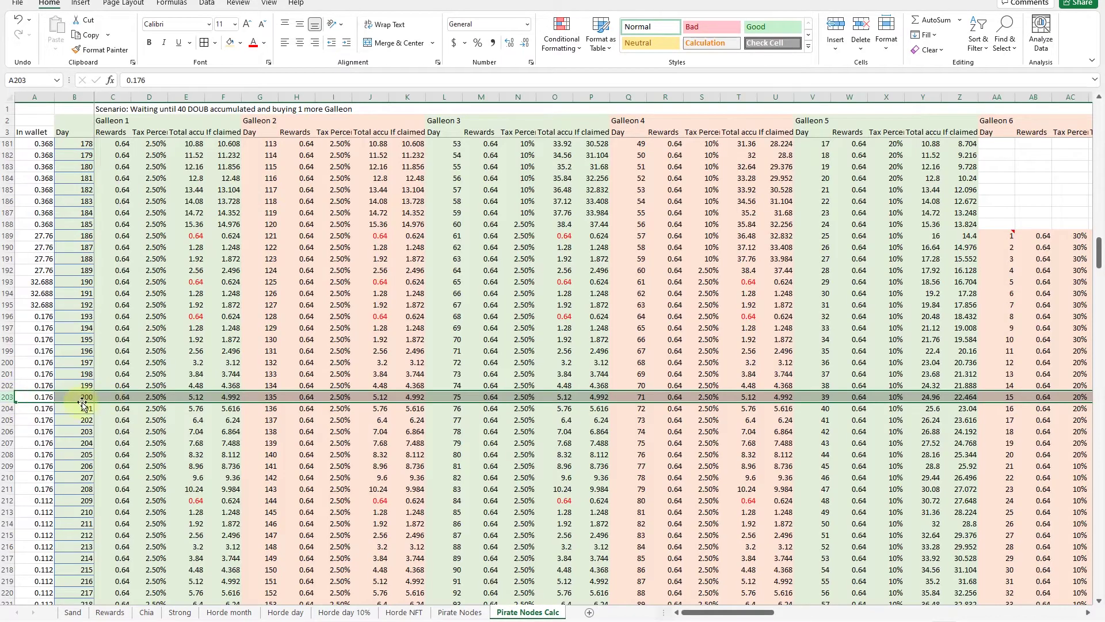
scroll(246, 396, "right", 8)
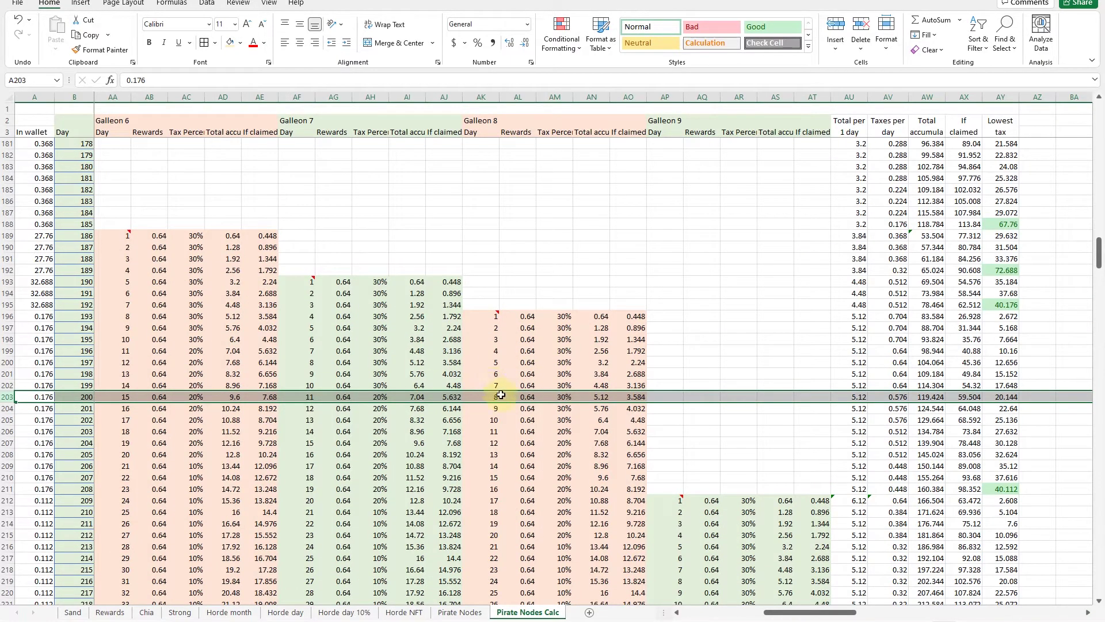
scroll(557, 394, "left", 2)
scroll(558, 394, "left", 3)
scroll(581, 403, "left", 7)
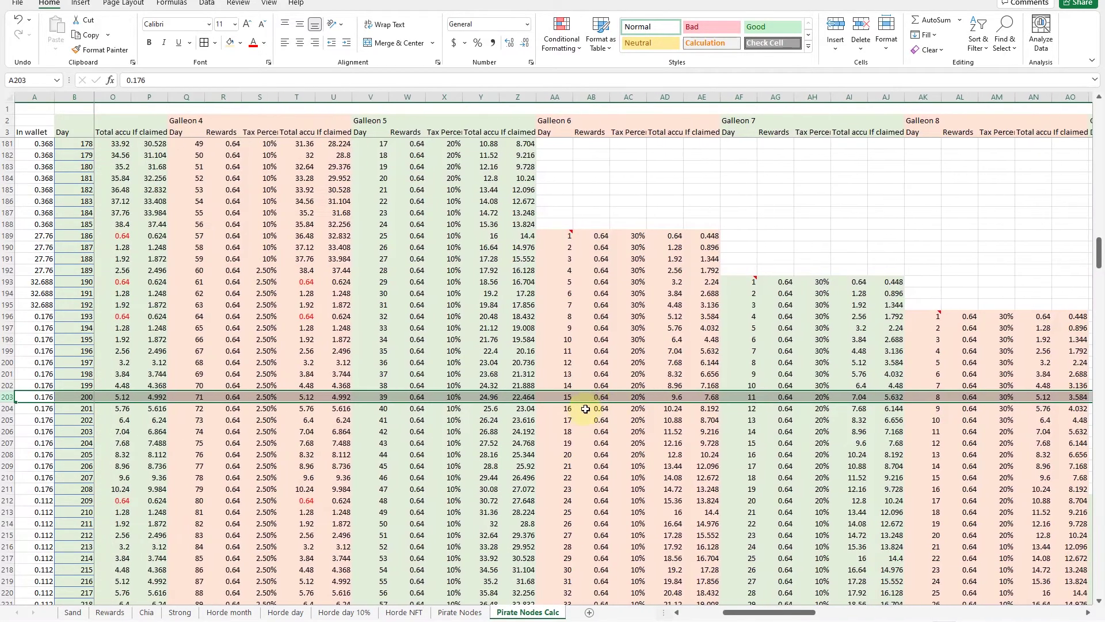
scroll(637, 394, "left", 6)
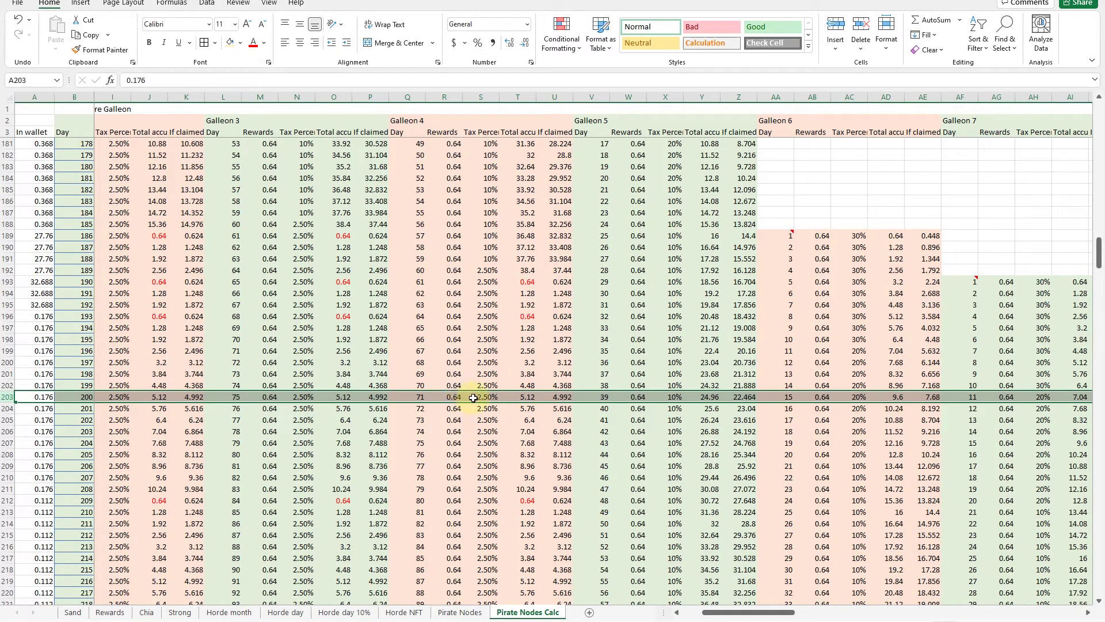
Examine the day-200 row of the "Buying Galeon then possible" scenario across all its Galleons and totals.
scroll(599, 404, "right", 15)
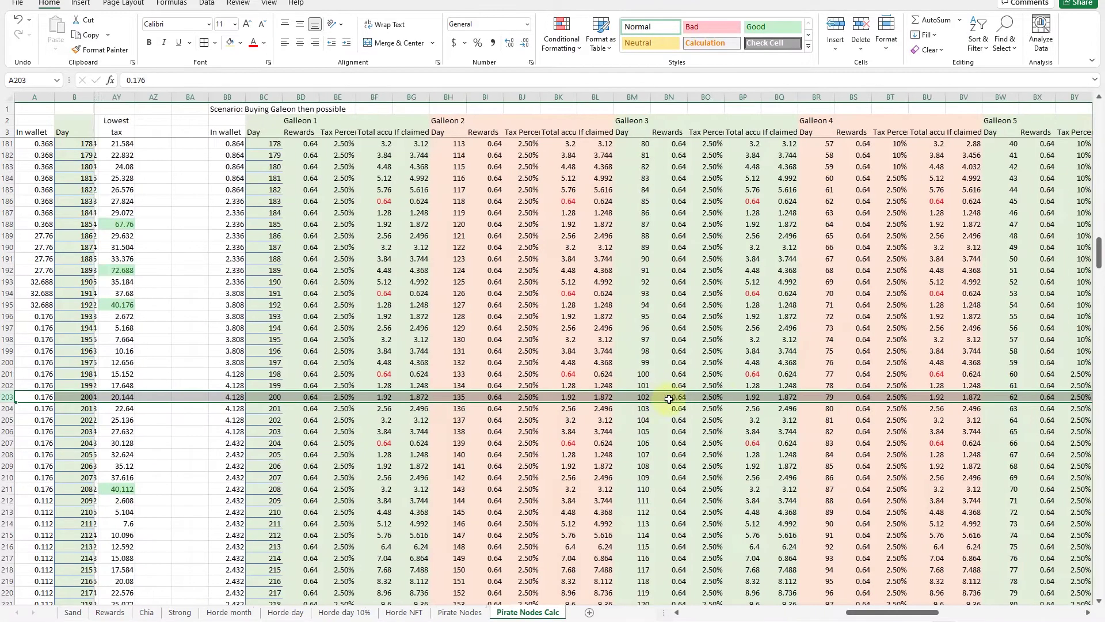
scroll(669, 399, "right", 12)
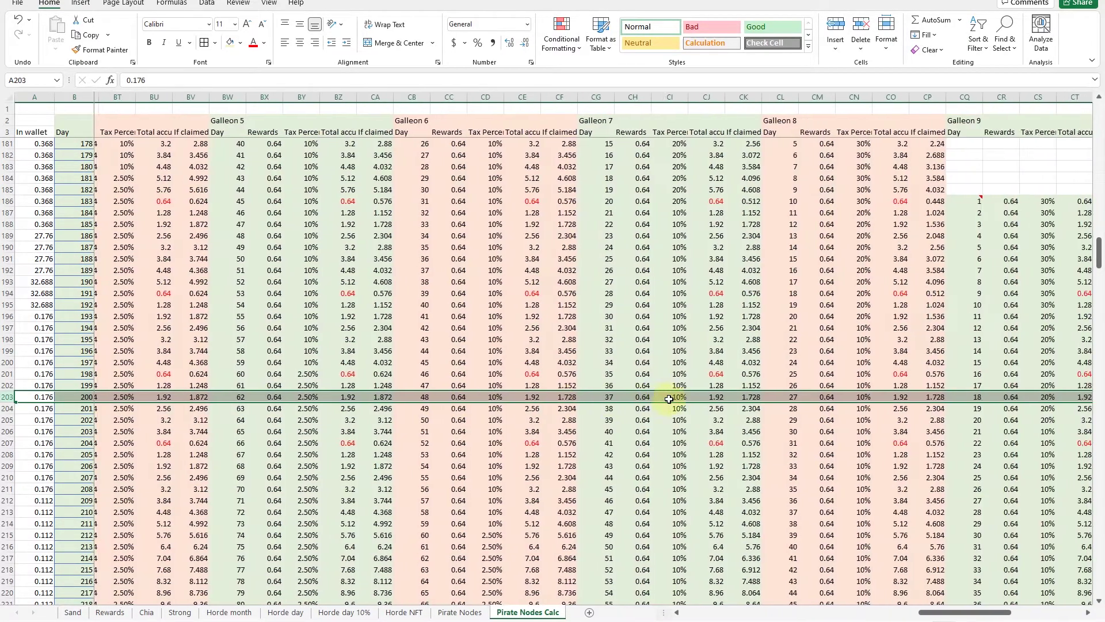
scroll(669, 399, "right", 10)
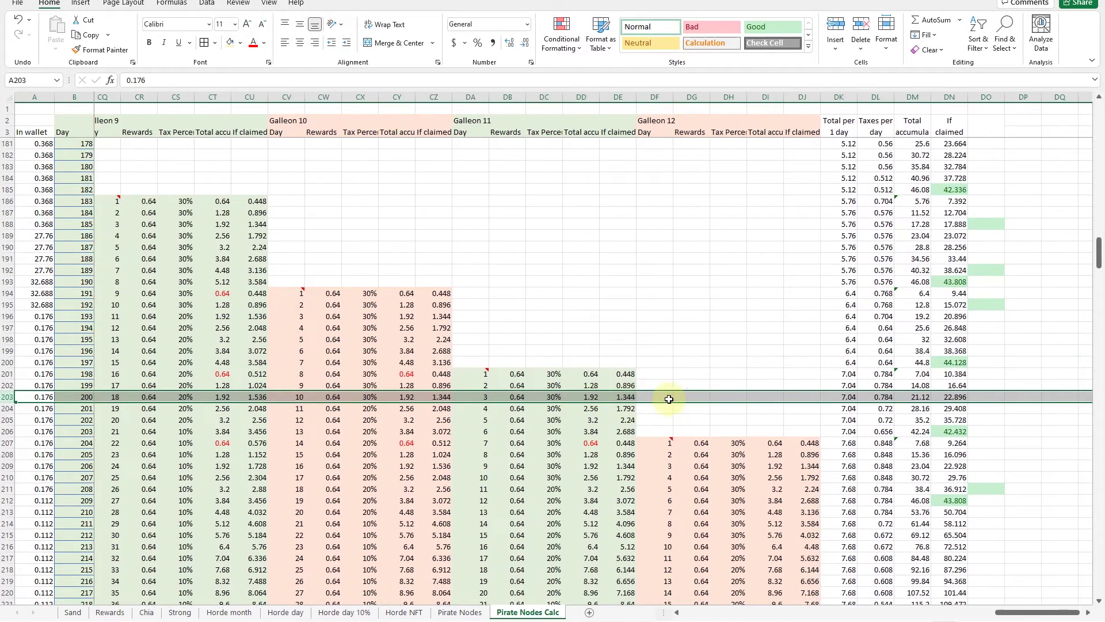